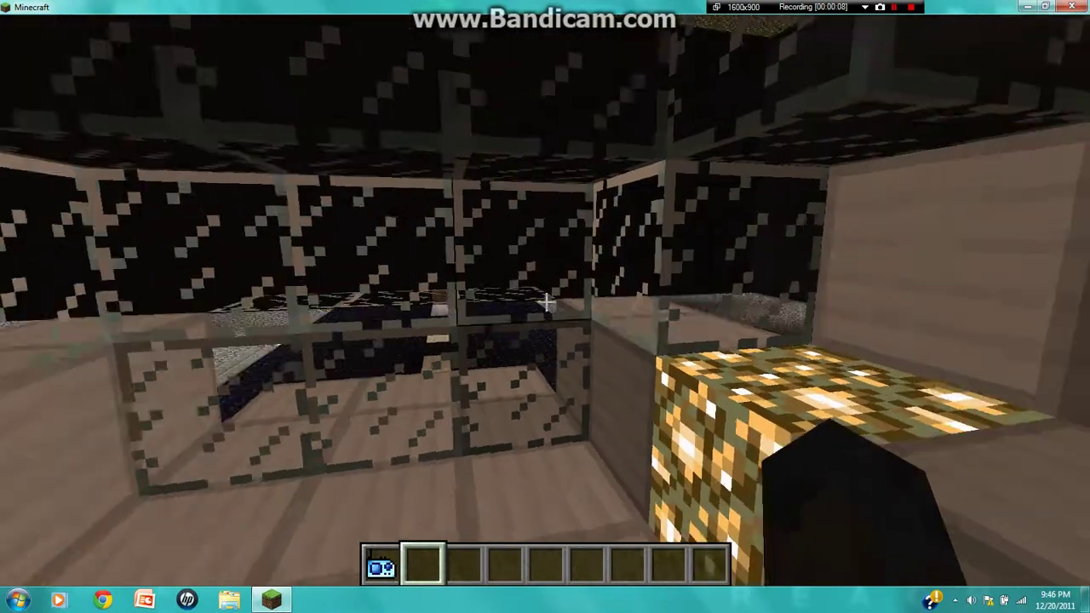
Step: With the craft controller in hand, step Ascent down to -4 and -6, then back to 0
key("1")
key("s")
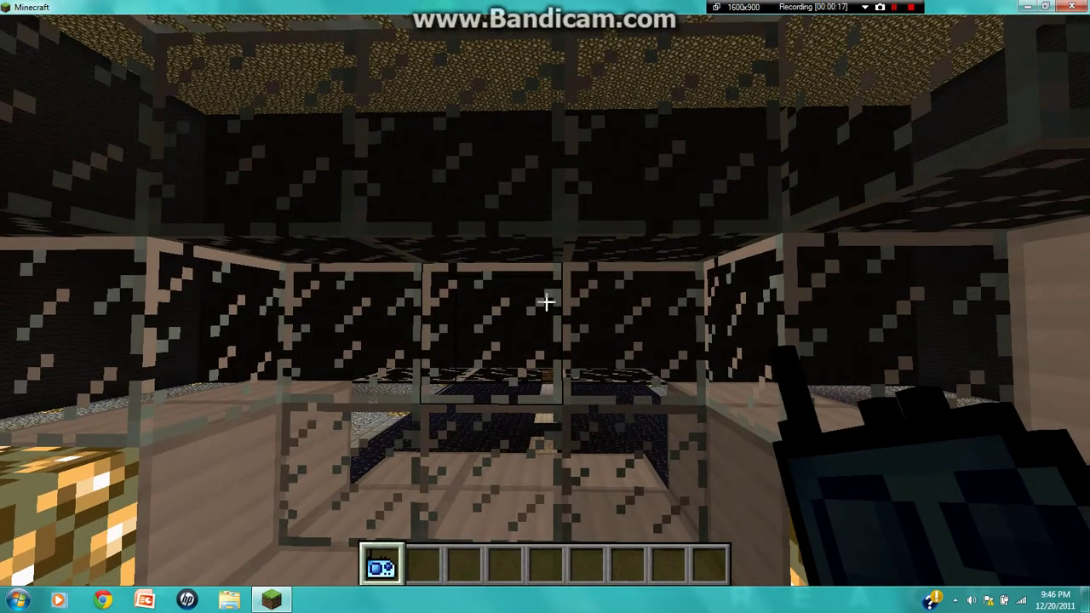
right_click(546, 301)
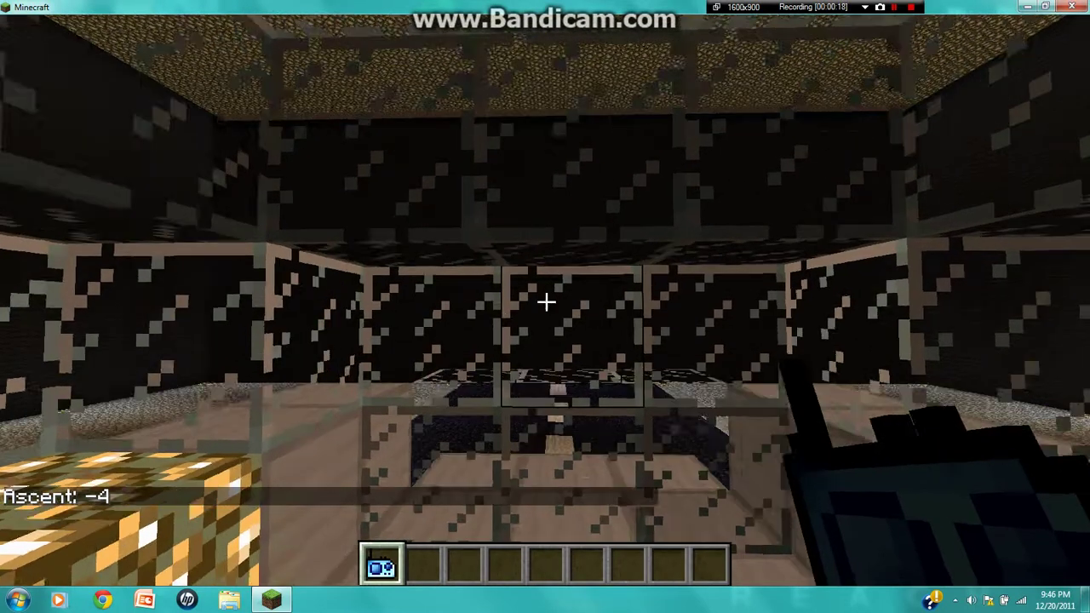
right_click(545, 301)
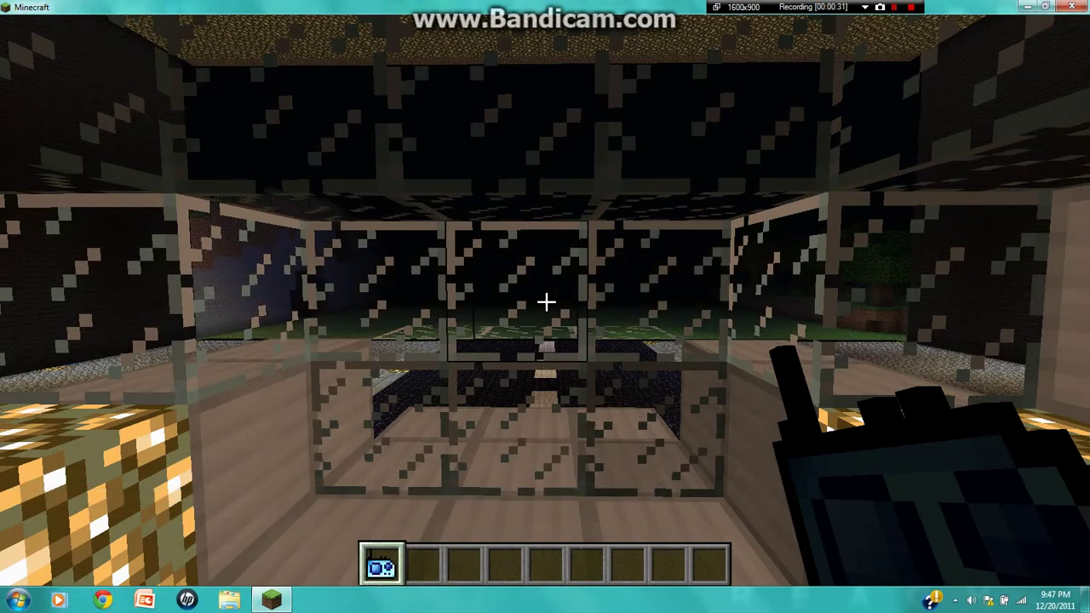
right_click(546, 301)
scroll(546, 302, "down", 1)
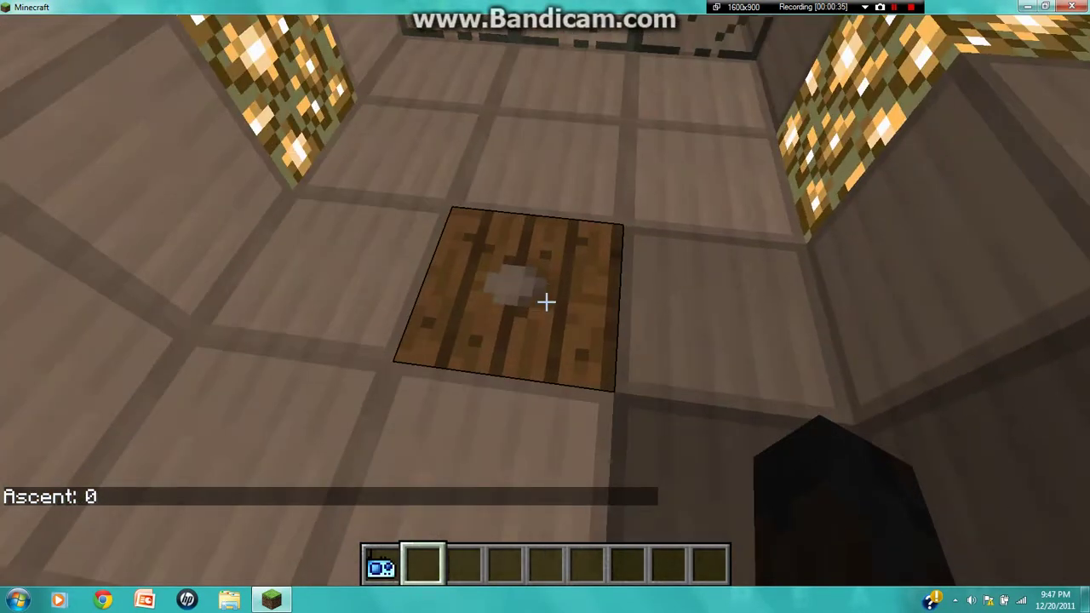
Step: Activate the 573-block airliner from its wooden control block and show its zero Speed/Yawrate/Ascent readout
right_click(546, 302)
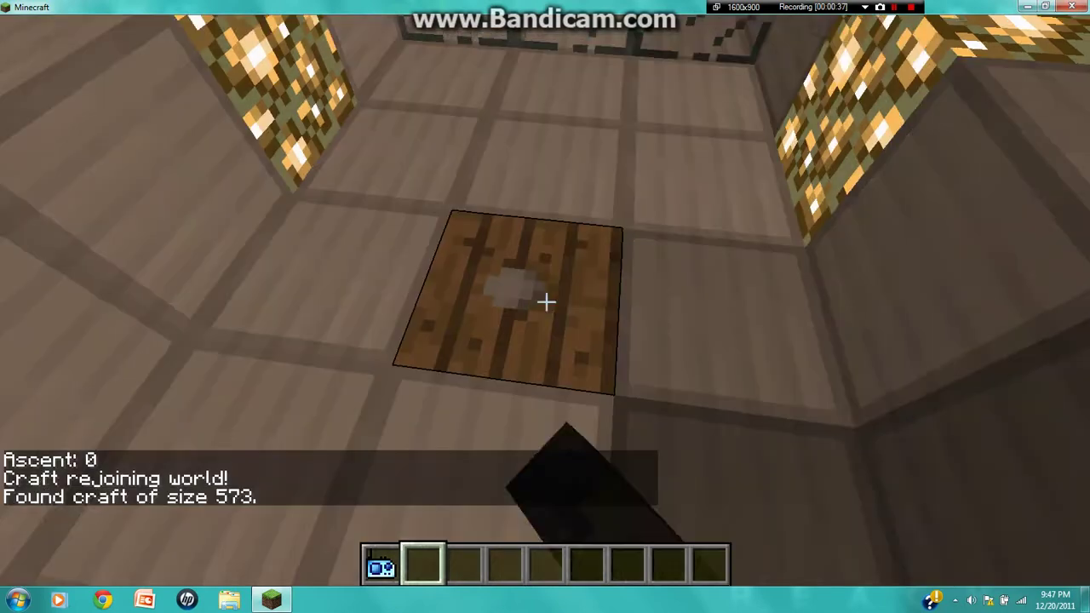
key("s")
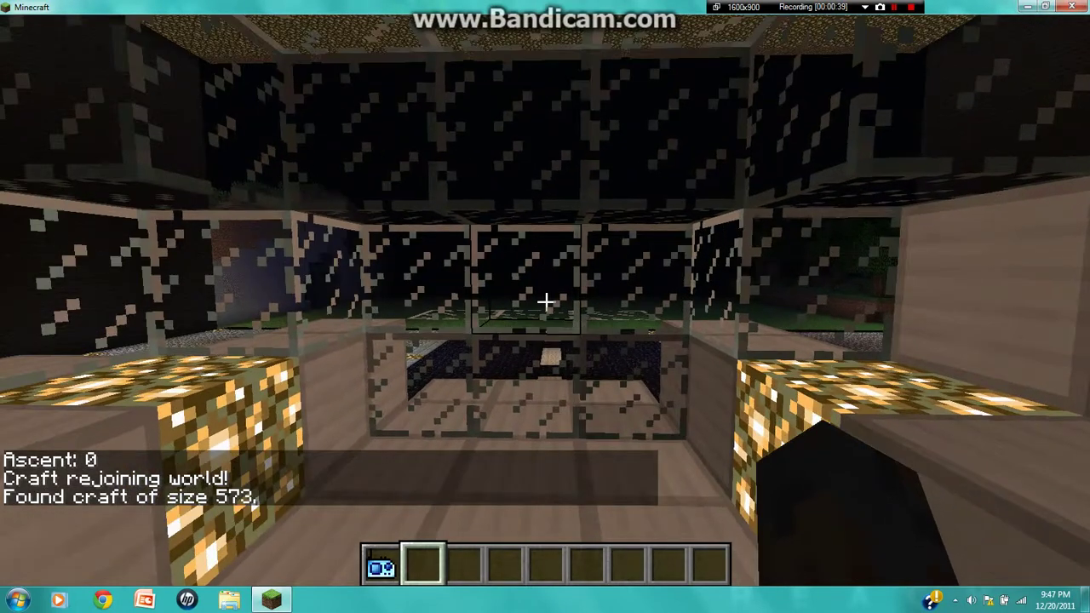
key("w")
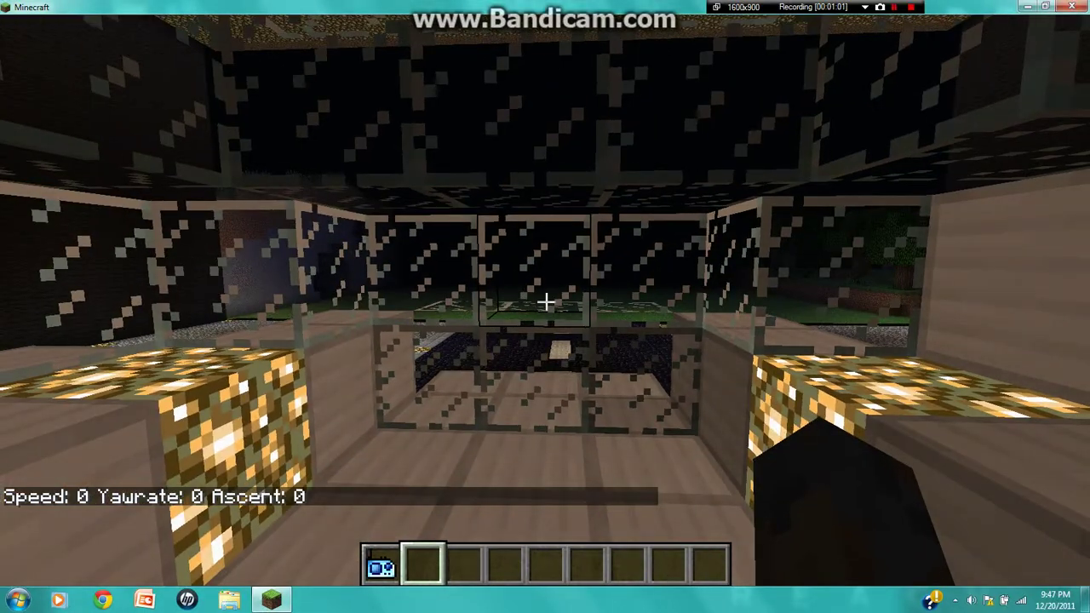
Step: Throttle the airliner into reverse so Speed reads -1
key("s")
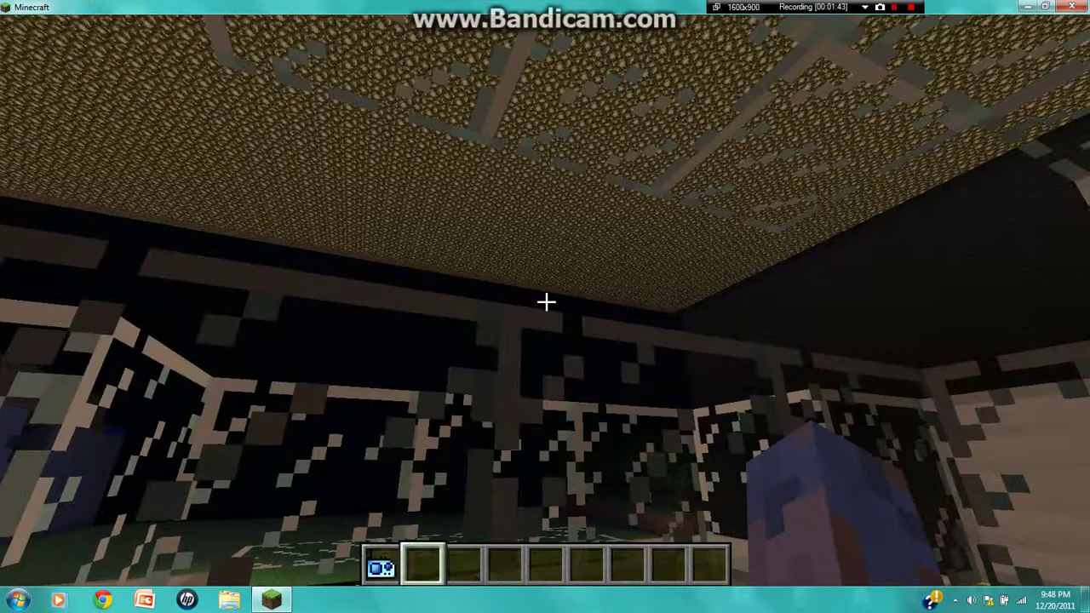
key("e")
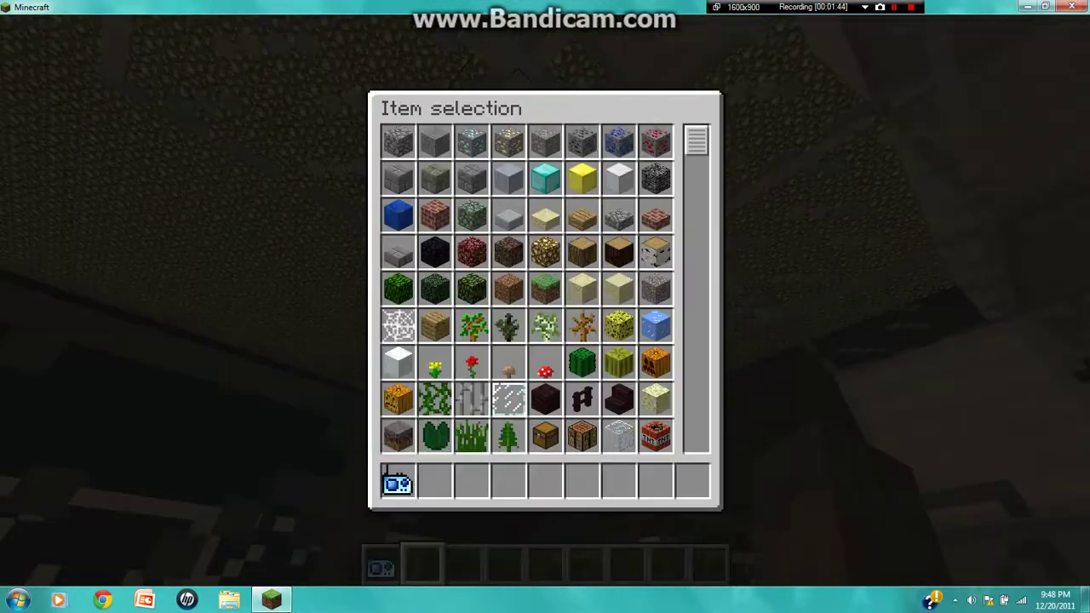
key("e")
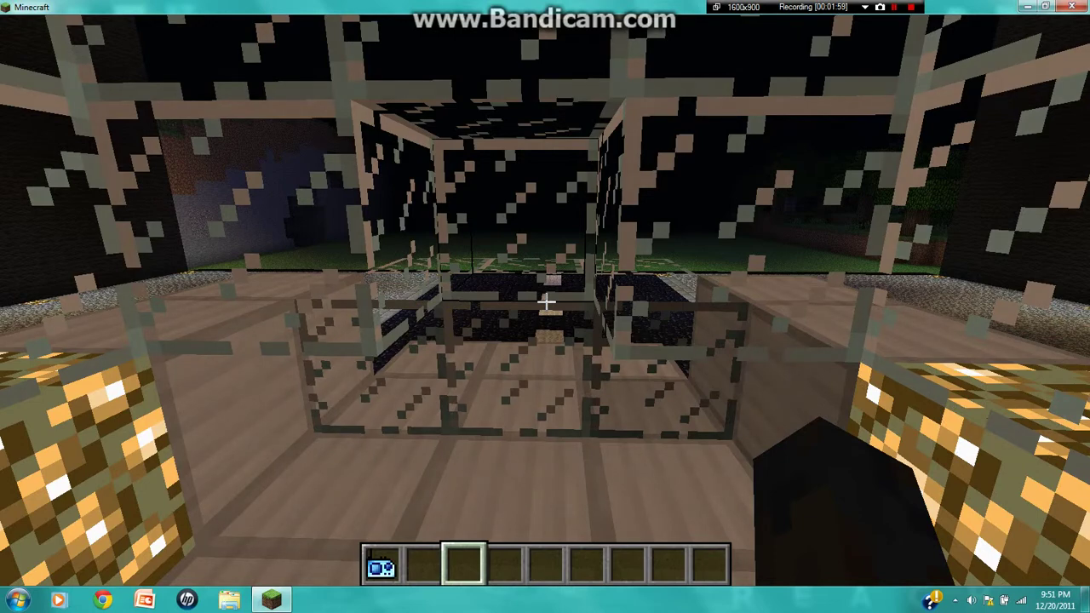
Step: Raise the airliner's speed to 3 and cut its climb rate from 4 to 2
key("w")
key("w")
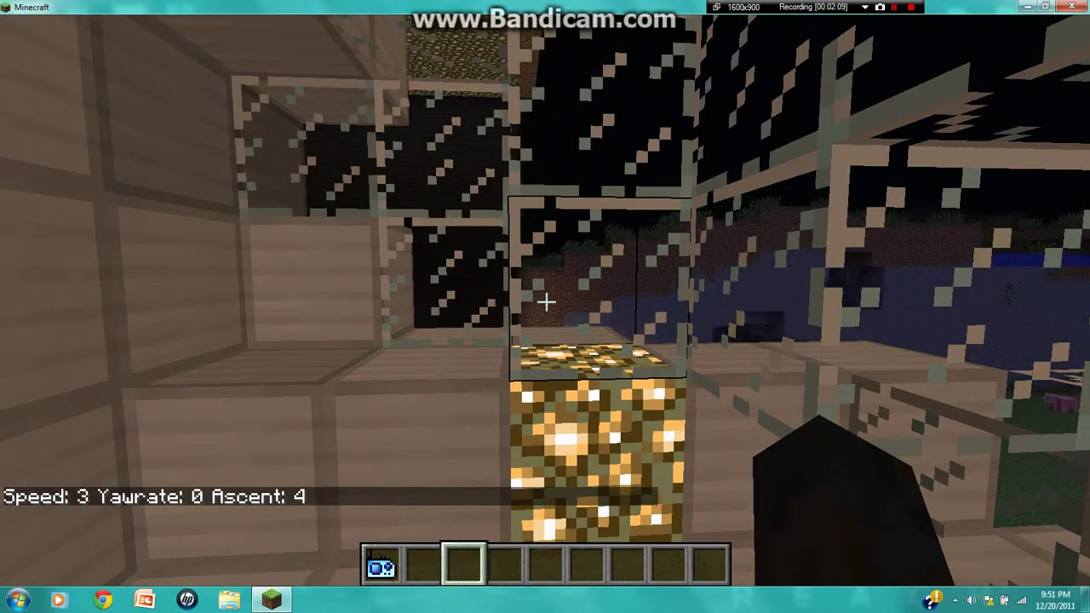
key("Down")
key("Down")
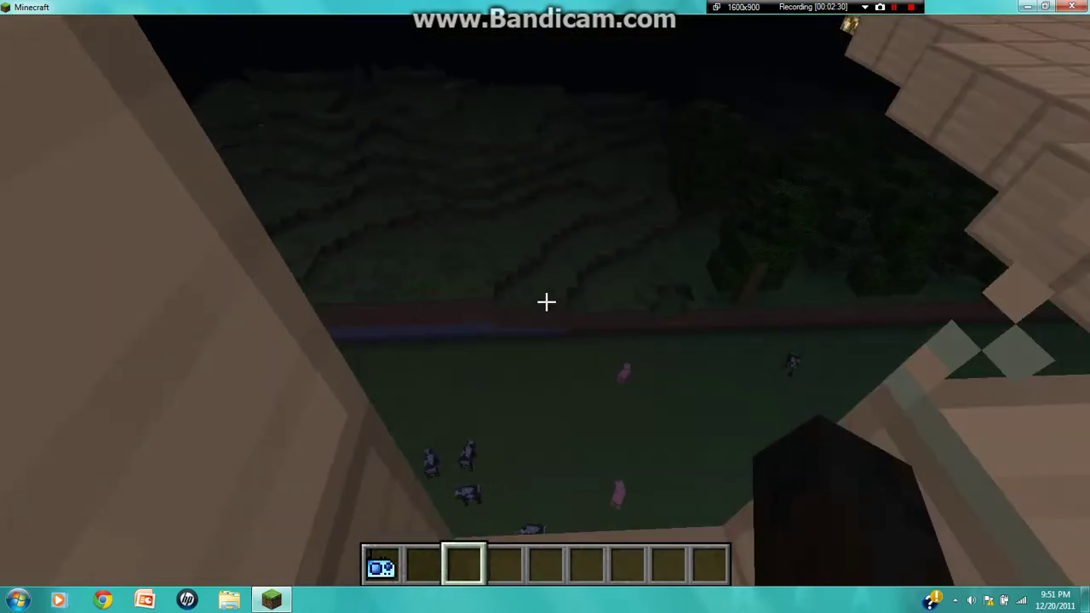
Step: Show the Speed 3, Ascent 4 status, then walk the plank corridor and climb over the glass wall
key("space")
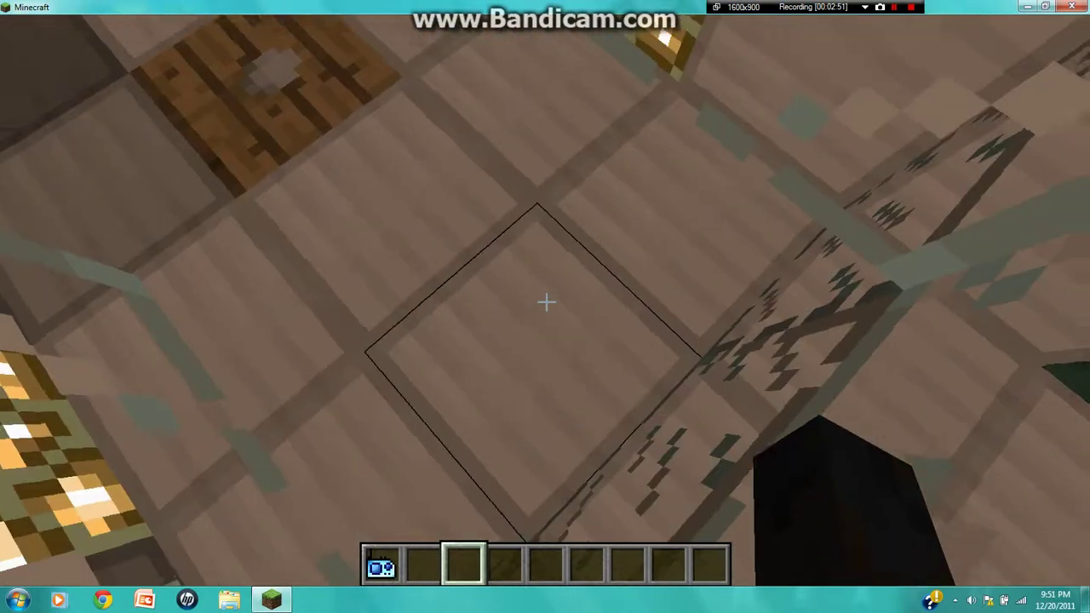
key("w")
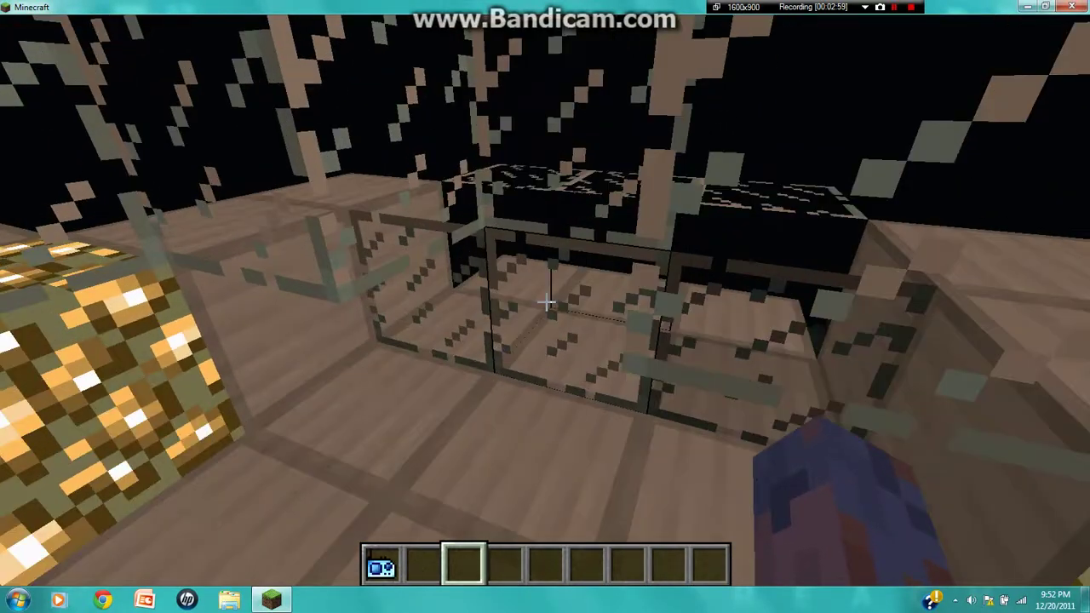
key("space")
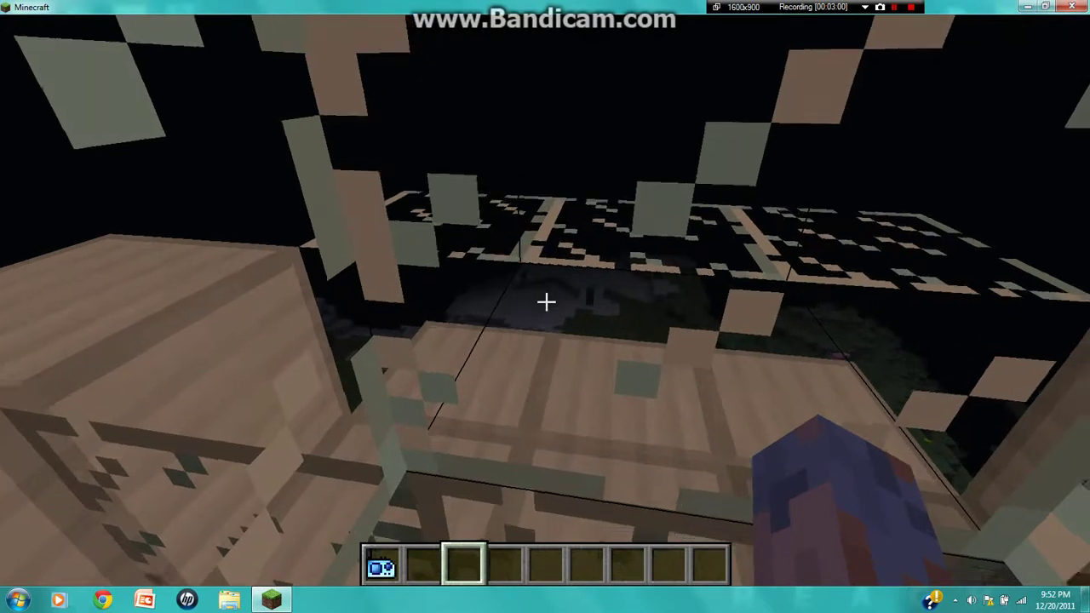